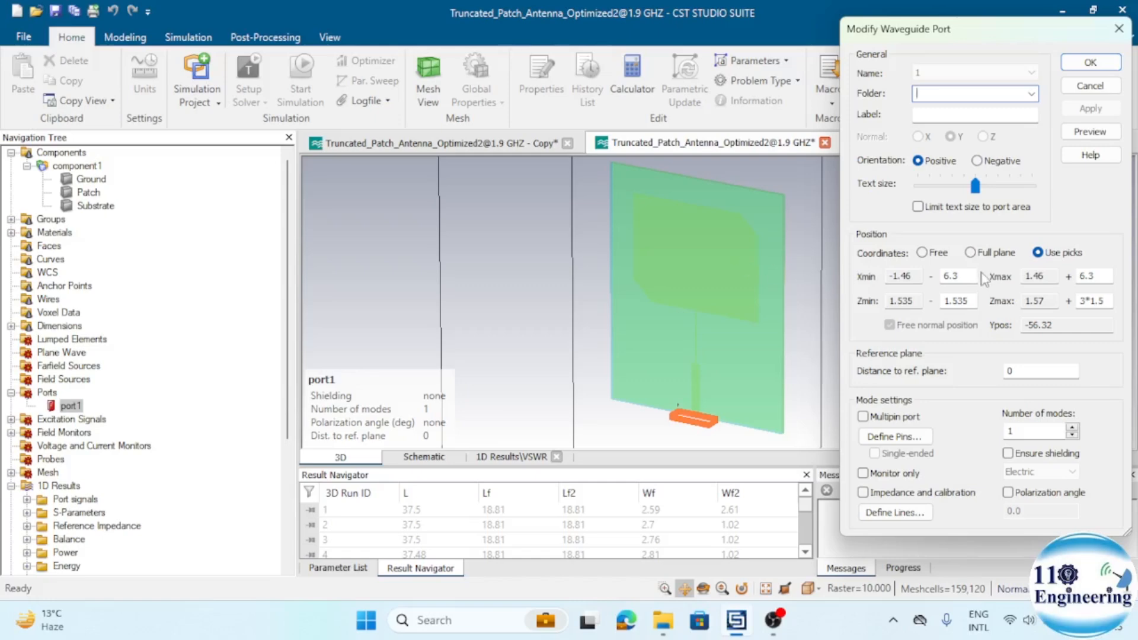
# - Review the X and Z extension values in the existing waveguide port's settings, and close them without applying changes
pyautogui.doubleClick(963, 278)
pyautogui.moveTo(1103, 277); pyautogui.dragTo(1085, 277)
pyautogui.click(965, 274)
pyautogui.doubleClick(1106, 299)
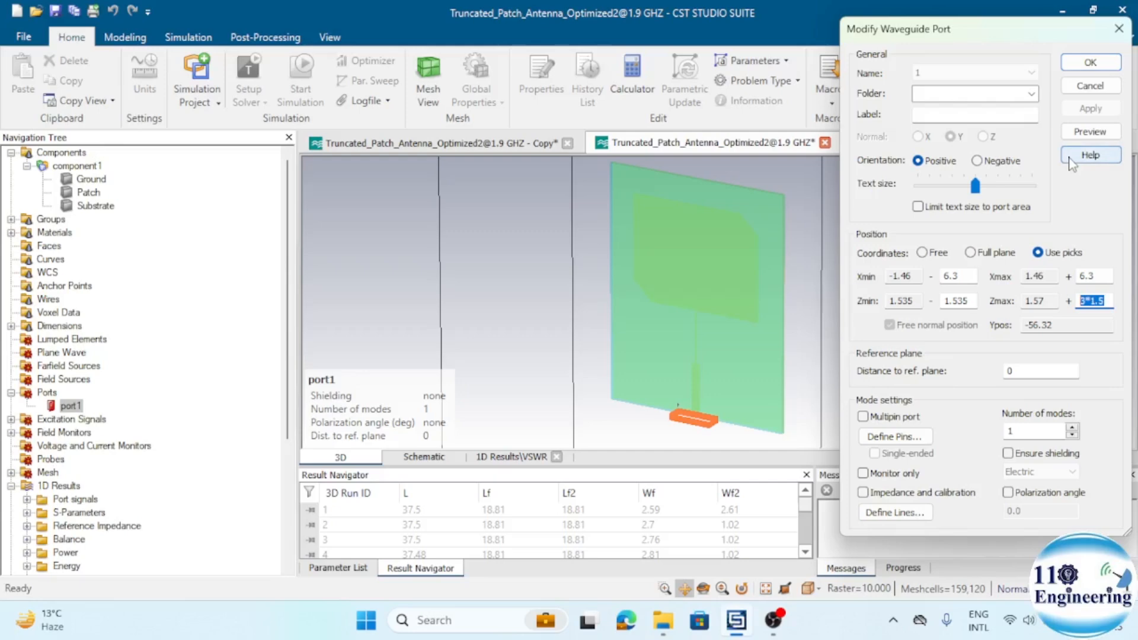
pyautogui.click(1091, 87)
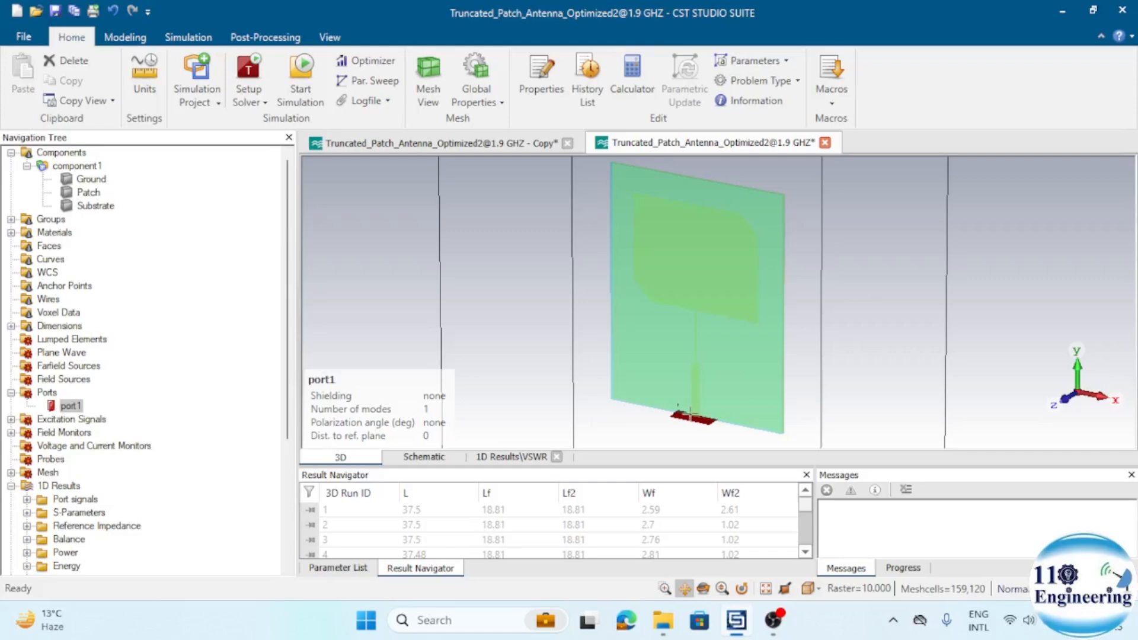
# - Switch to the copied antenna project and pick the thin end face of the microstrip feed line at the substrate's lower edge
pyautogui.click(469, 145)
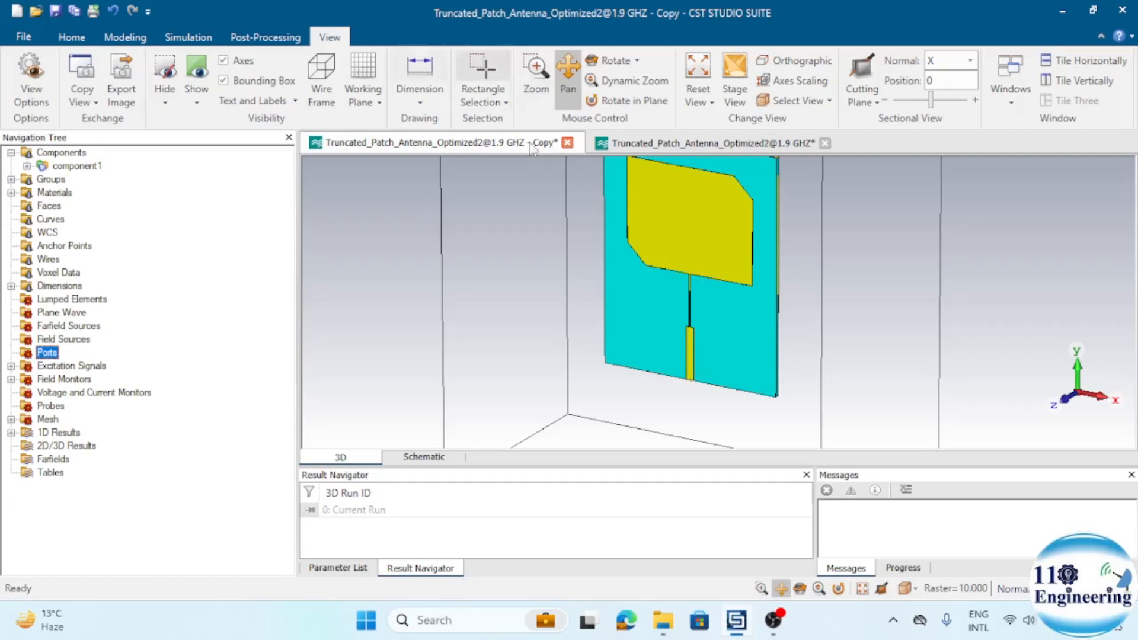
pyautogui.moveTo(637, 368); pyautogui.dragTo(631, 405)
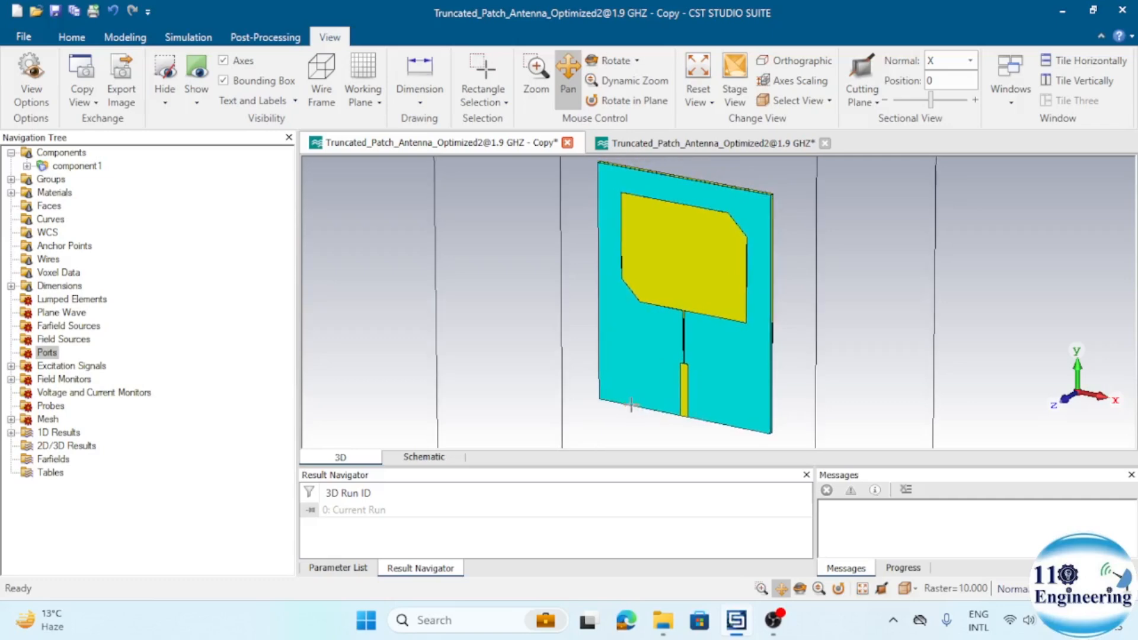
pyautogui.click(613, 61)
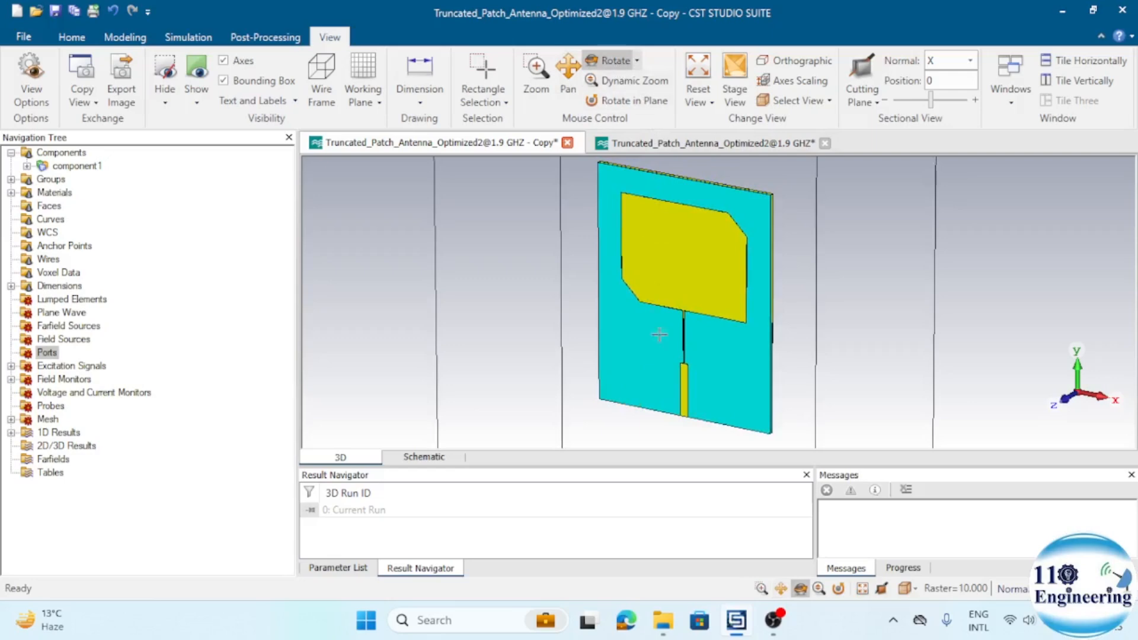
pyautogui.moveTo(661, 372); pyautogui.dragTo(657, 340)
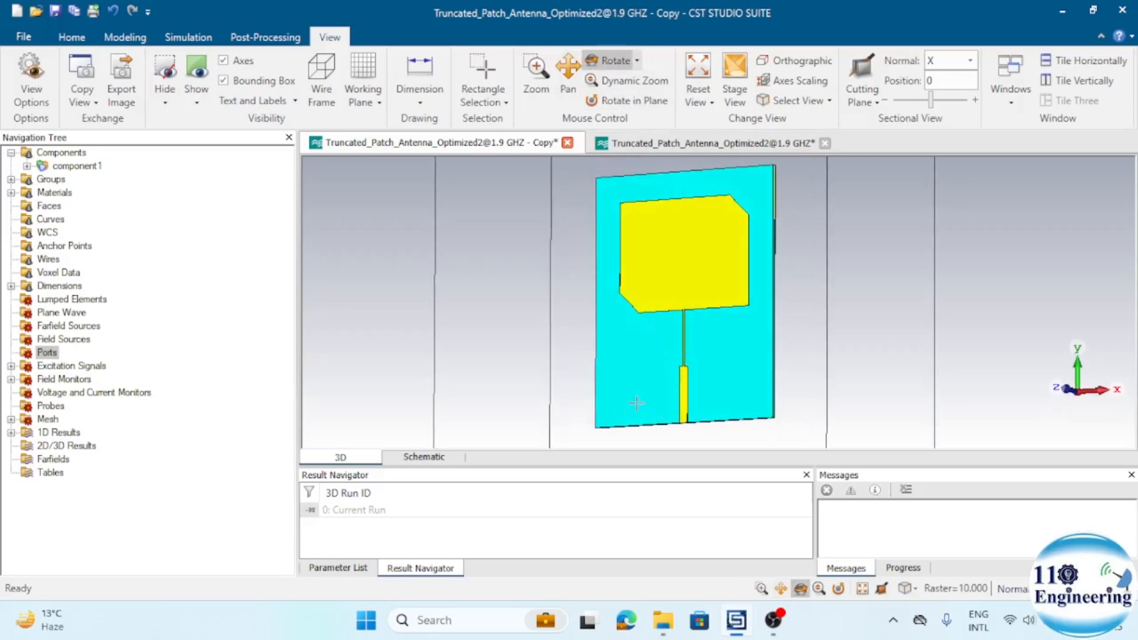
pyautogui.scroll(3, 684, 401)
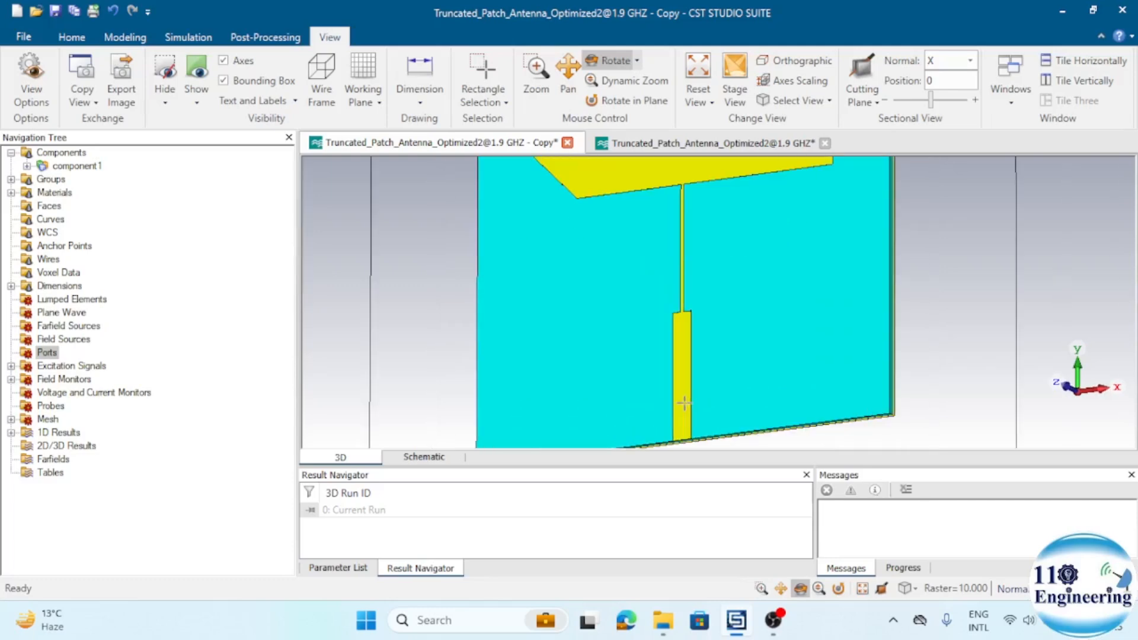
pyautogui.moveTo(684, 403); pyautogui.dragTo(681, 379)
pyautogui.scroll(8, 684, 389)
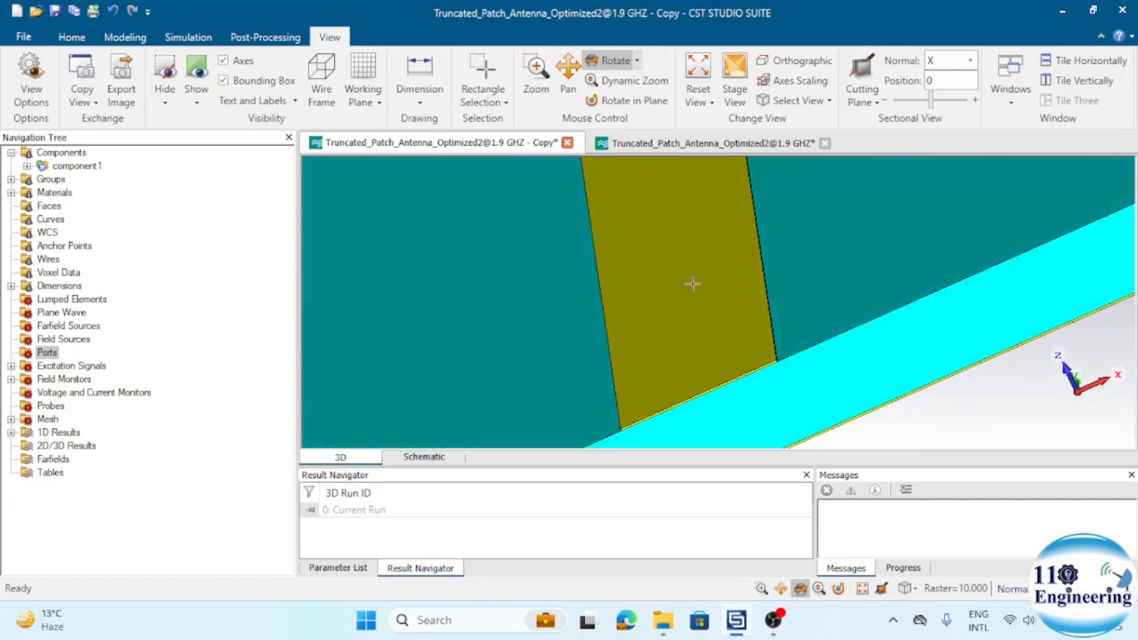
pyautogui.moveTo(693, 284)
pyautogui.mouseDown()
pyautogui.moveTo(701, 330)
pyautogui.moveTo(678, 353)
pyautogui.moveTo(699, 279)
pyautogui.moveTo(698, 290)
pyautogui.mouseUp()
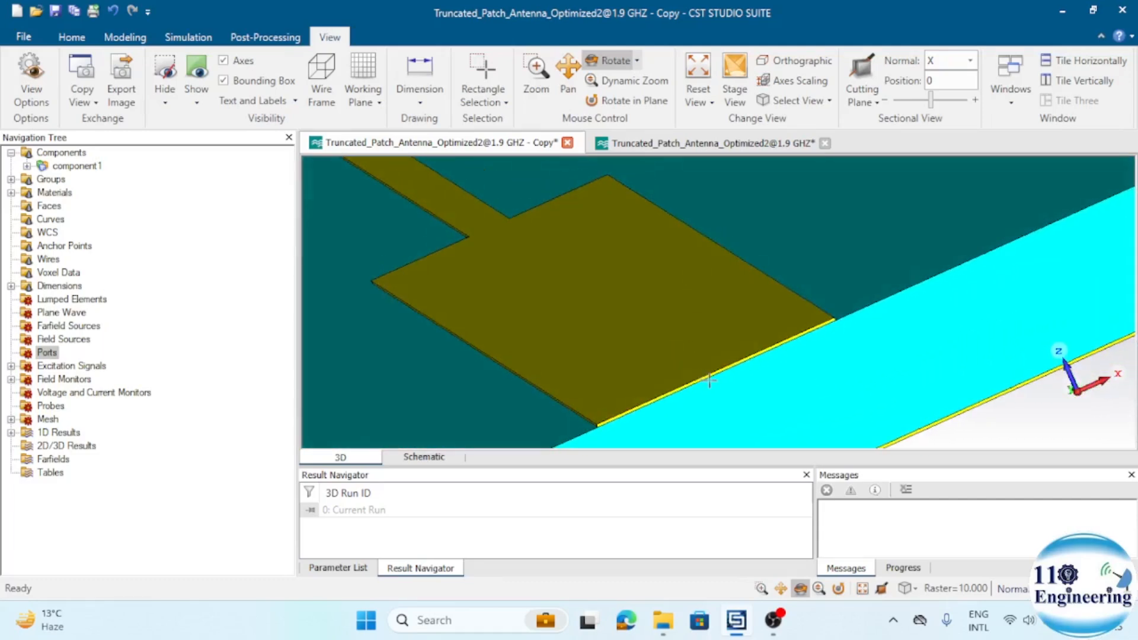
pyautogui.scroll(2, 704, 379)
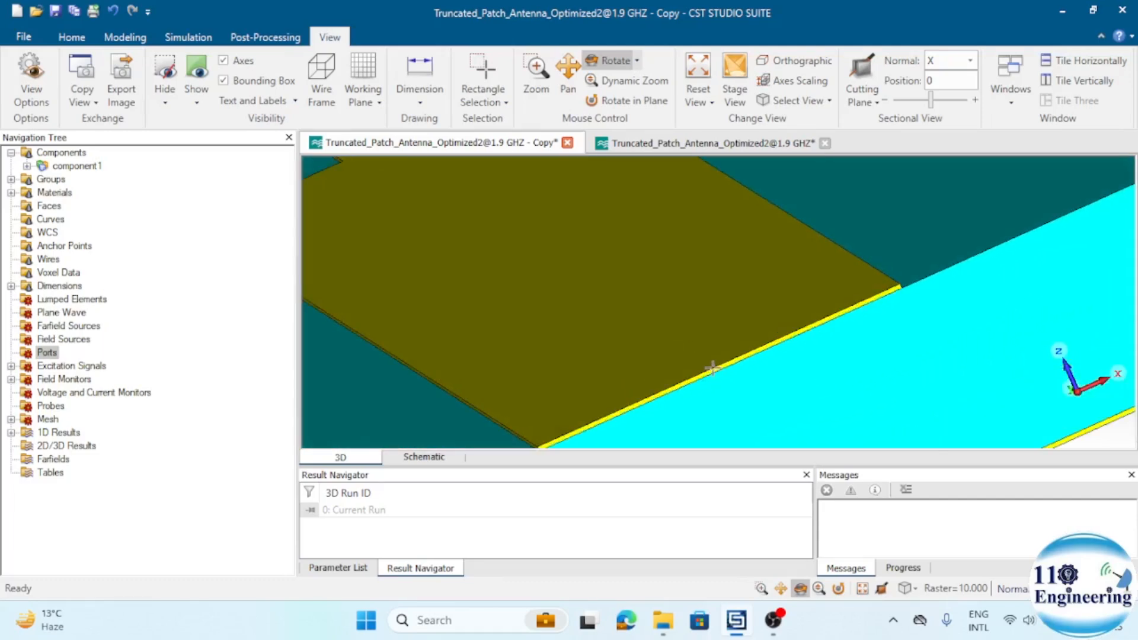
pyautogui.press('f')
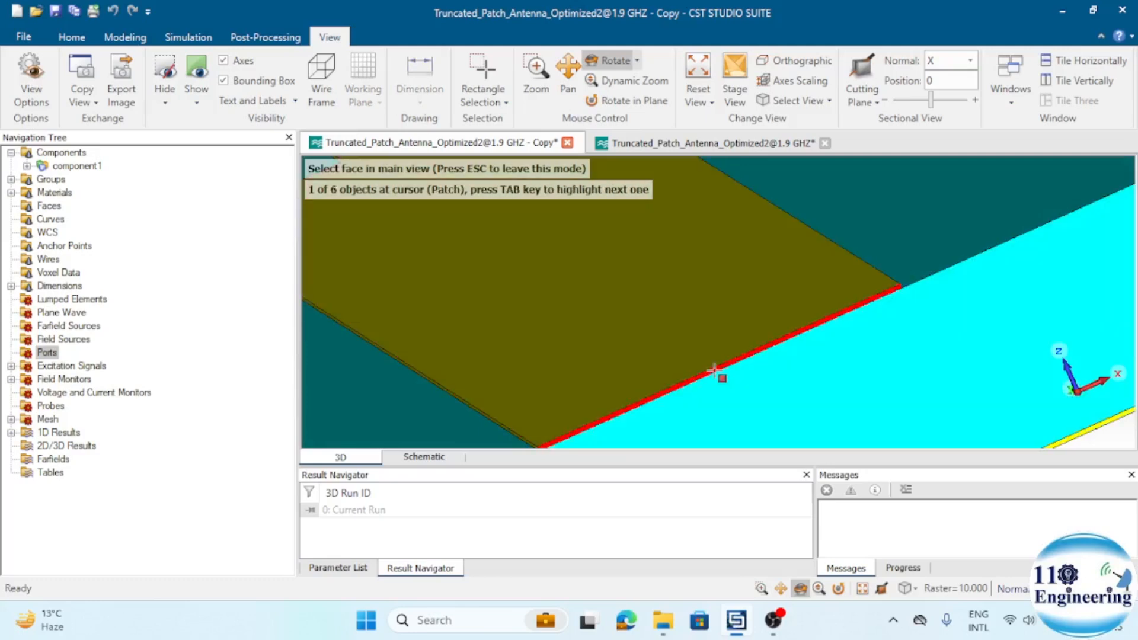
pyautogui.click(715, 372)
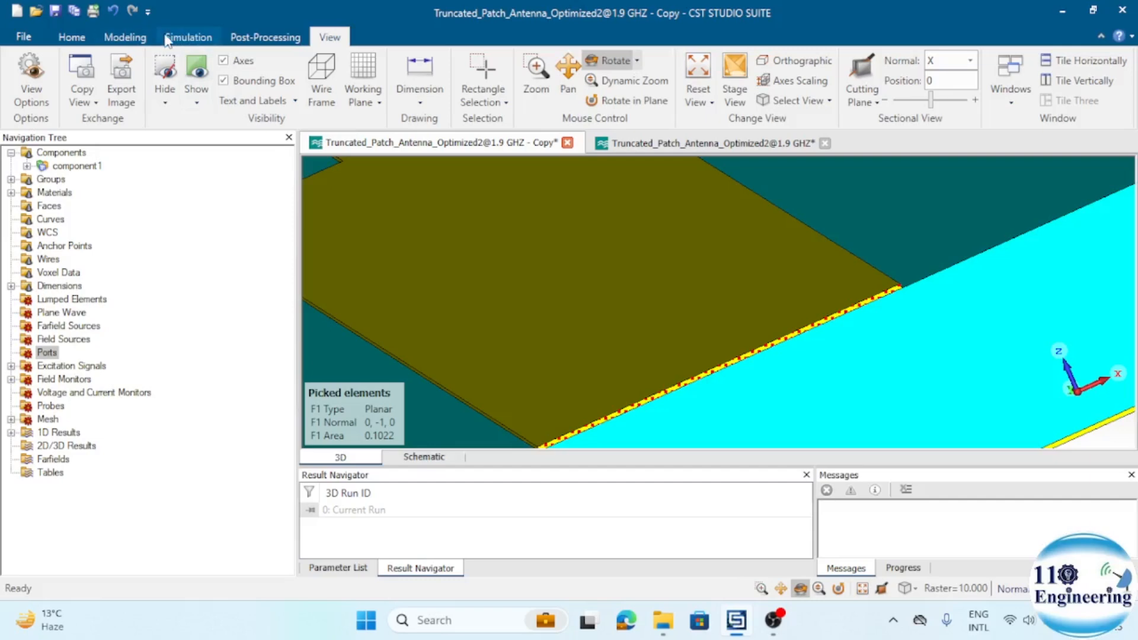
# - Run the port extension coefficient macro for the picked face and calculate k for the Microstrip type
pyautogui.click(70, 38)
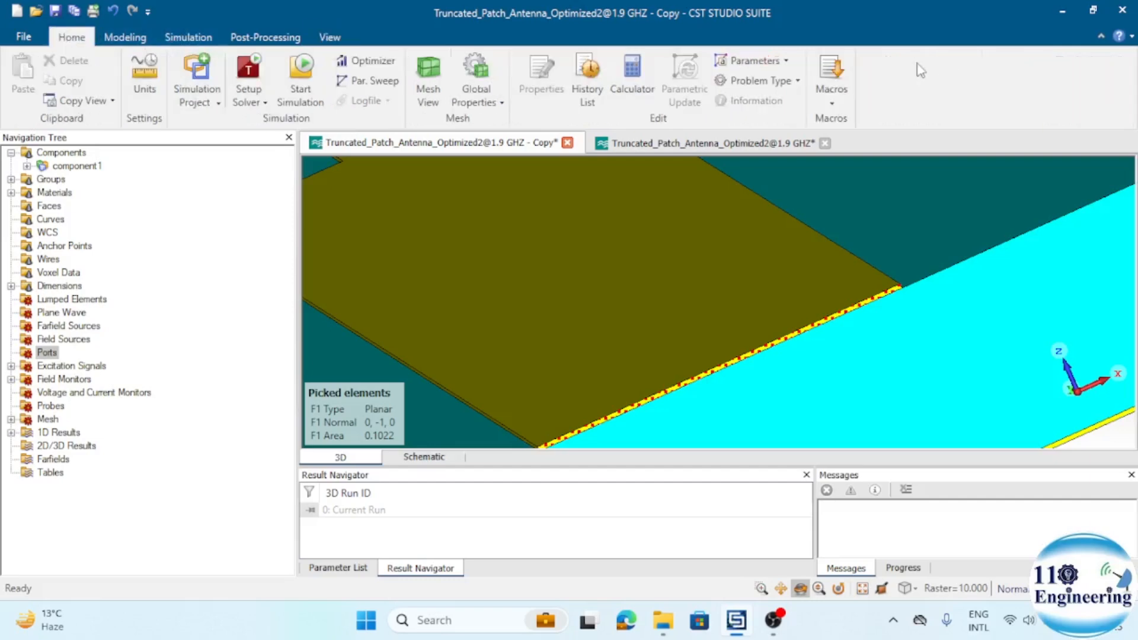
pyautogui.click(832, 107)
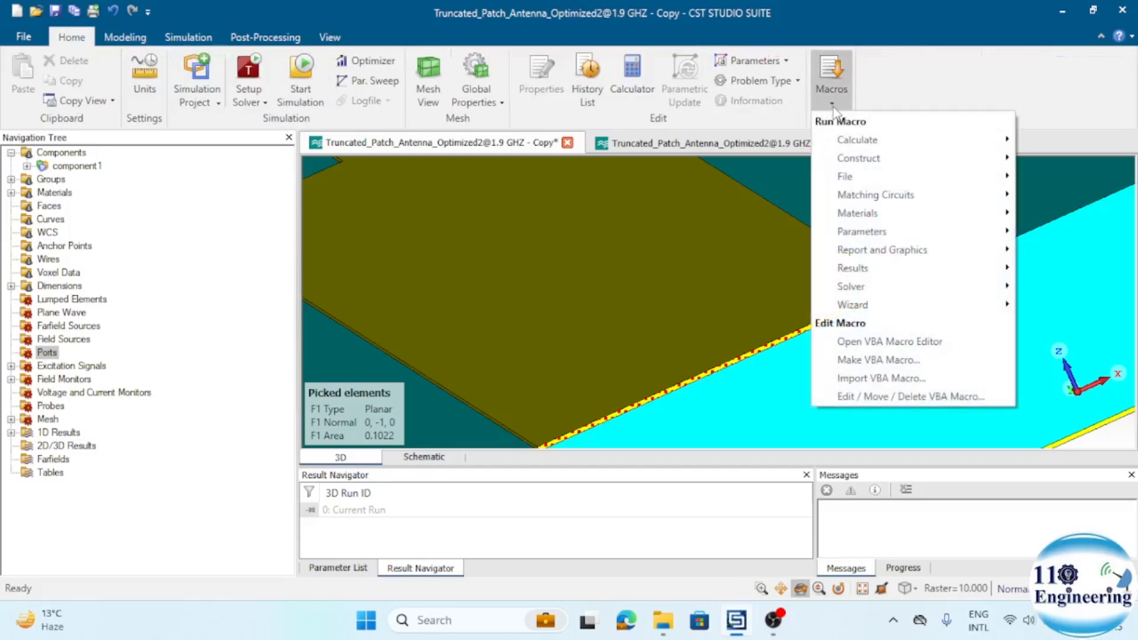
pyautogui.moveTo(872, 288)
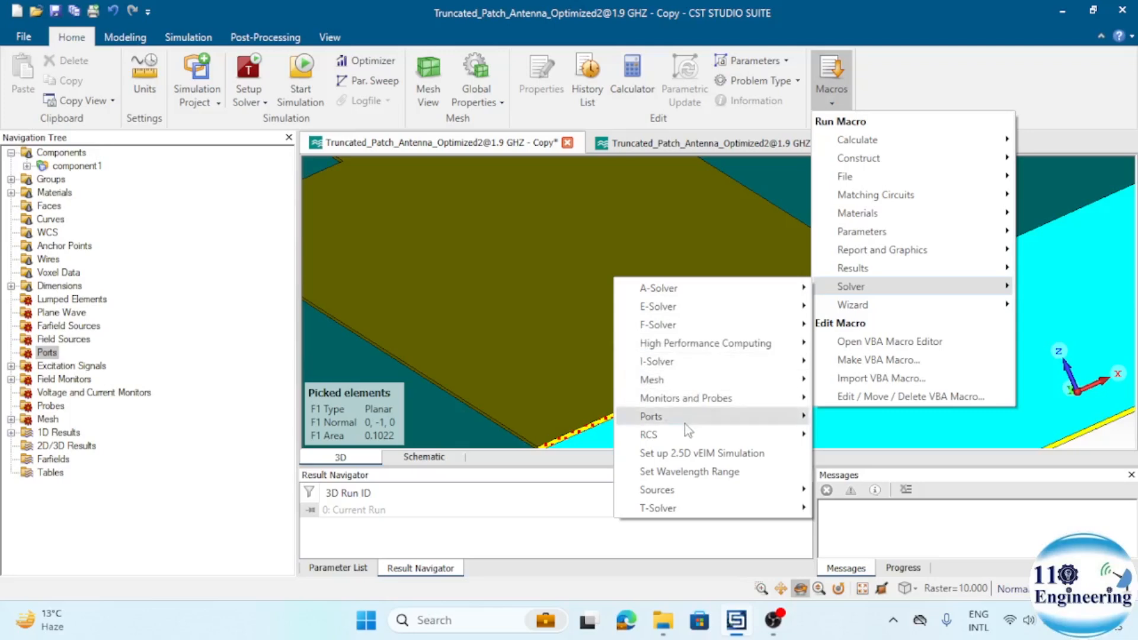
pyautogui.moveTo(686, 424)
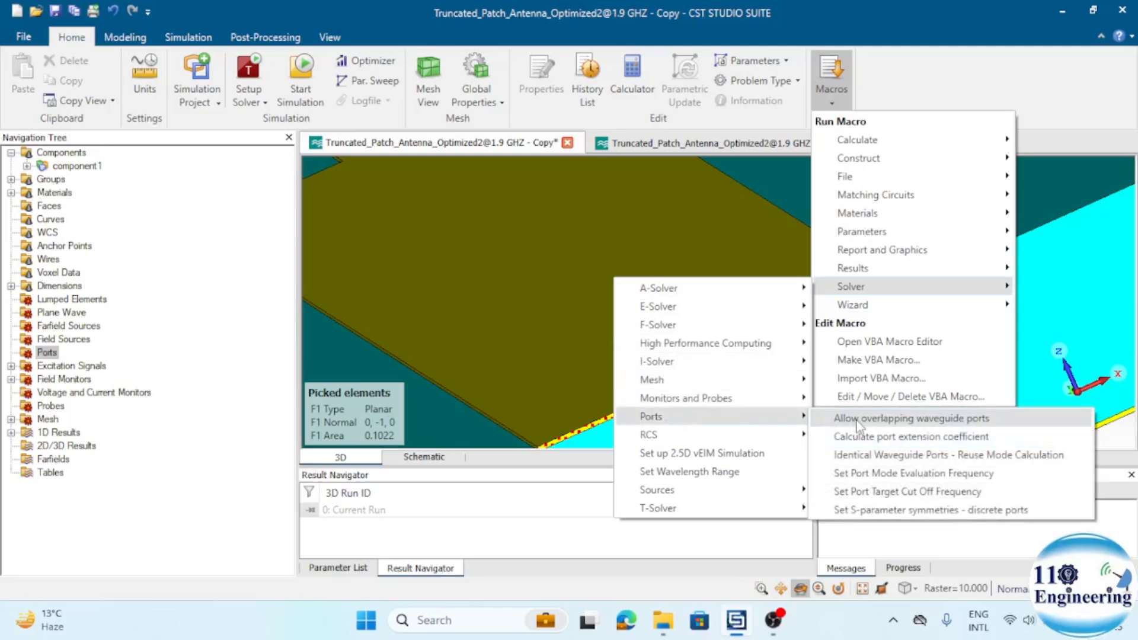
pyautogui.click(880, 442)
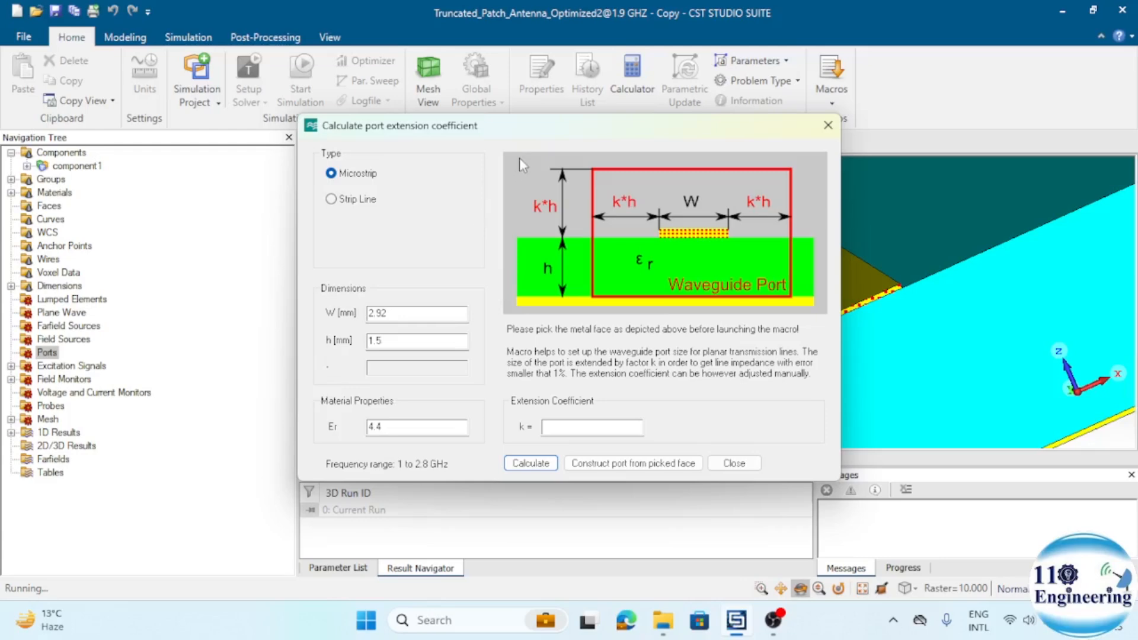
pyautogui.moveTo(541, 134)
pyautogui.mouseDown()
pyautogui.moveTo(557, 129)
pyautogui.moveTo(542, 142)
pyautogui.mouseUp()
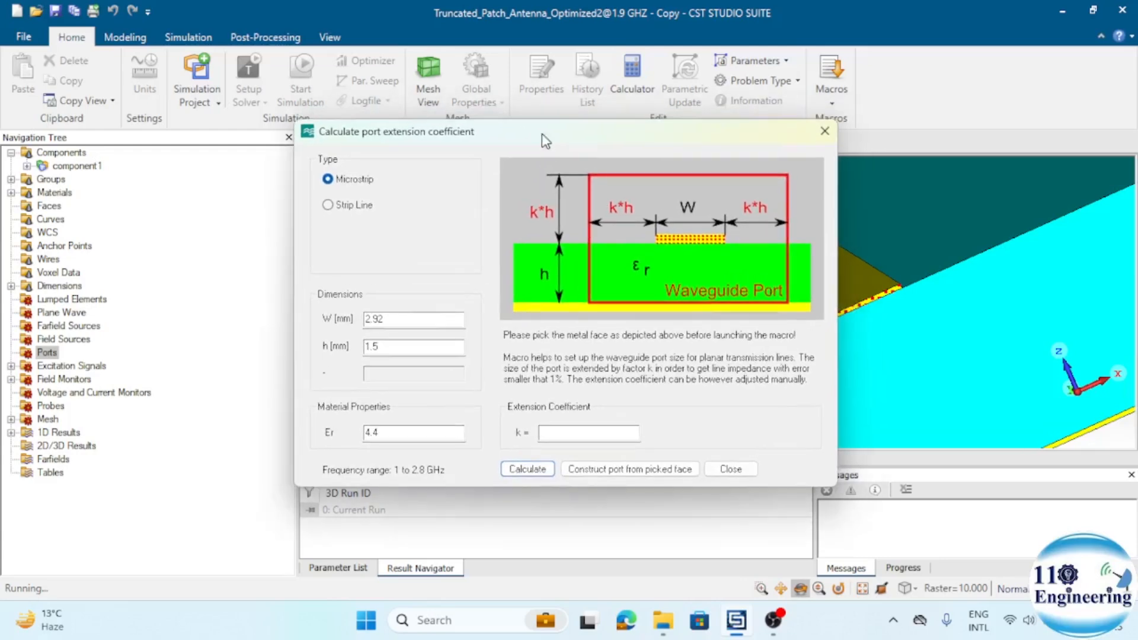
pyautogui.click(539, 471)
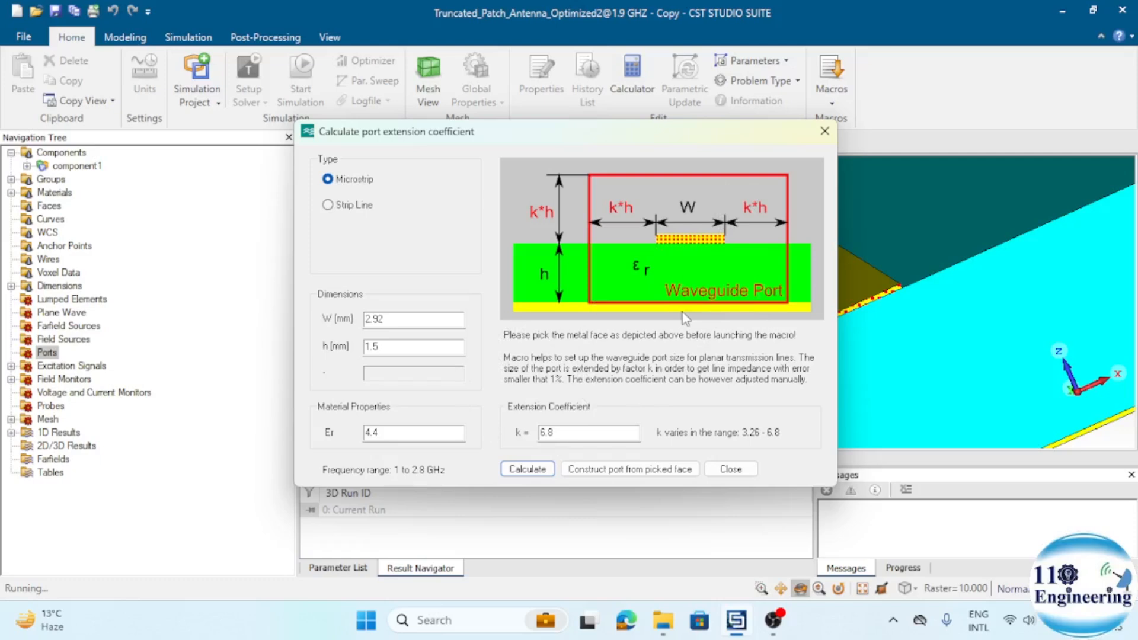
# - Construct the waveguide port from the picked face with the calculated coefficient, and inspect it on the antenna
pyautogui.click(615, 471)
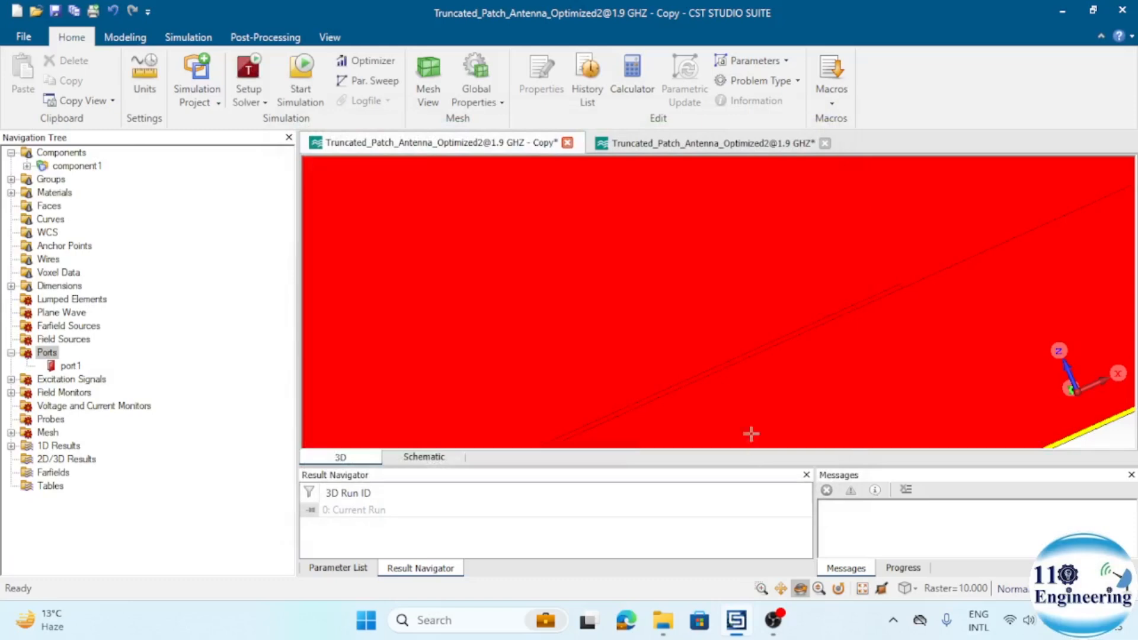
pyautogui.scroll(5, 767, 348)
pyautogui.moveTo(614, 318); pyautogui.dragTo(508, 247)
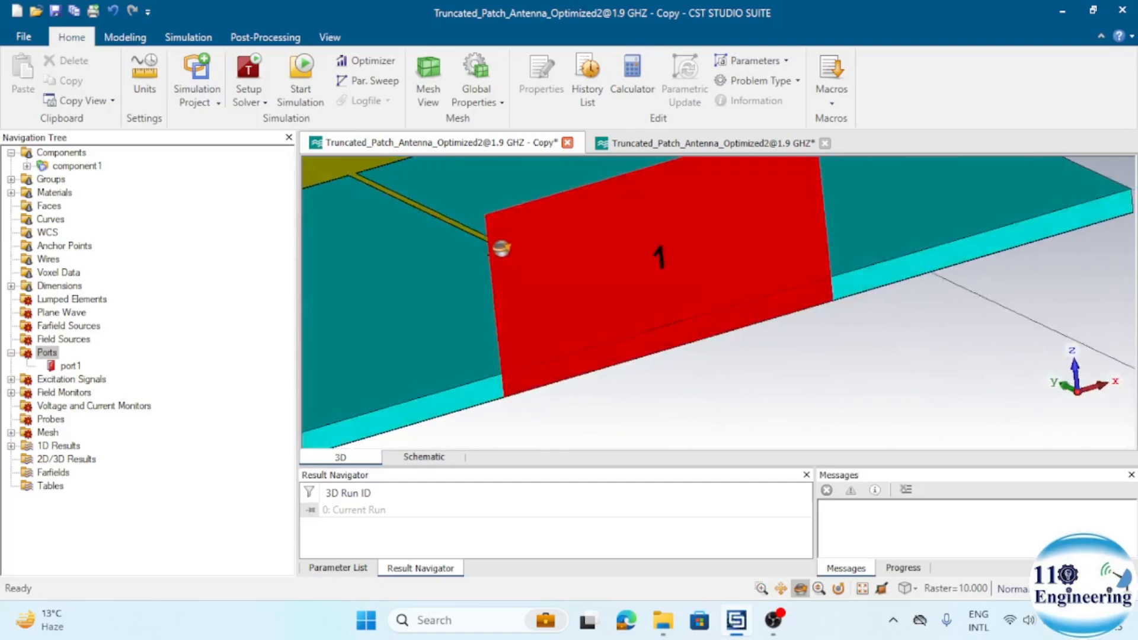
pyautogui.press('0')
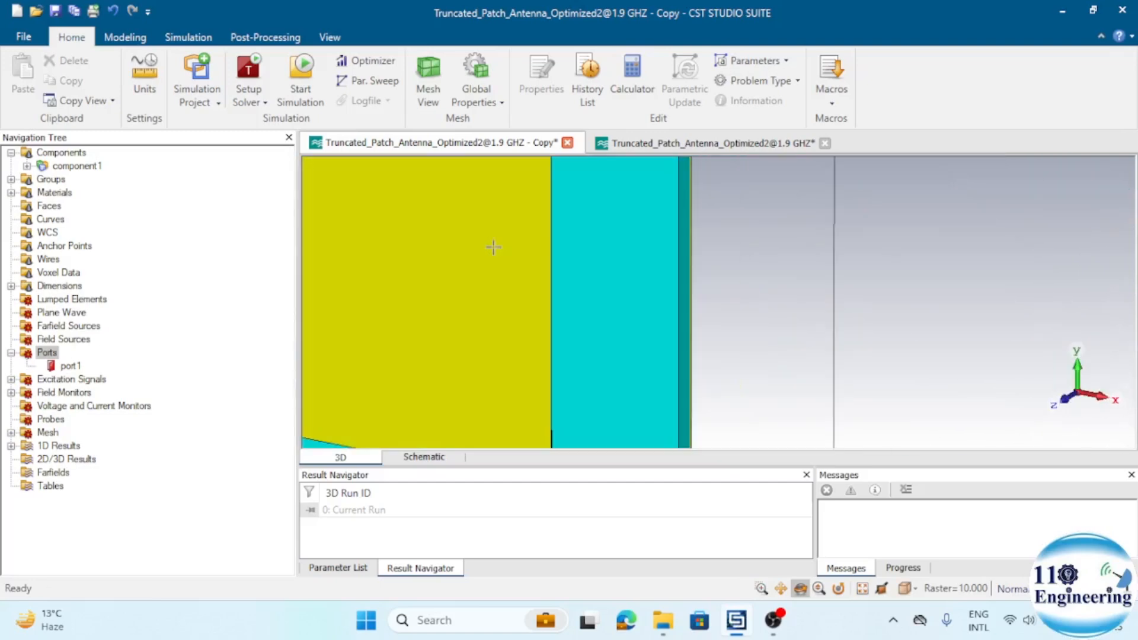
pyautogui.scroll(-5, 523, 313)
pyautogui.moveTo(496, 313); pyautogui.dragTo(511, 310)
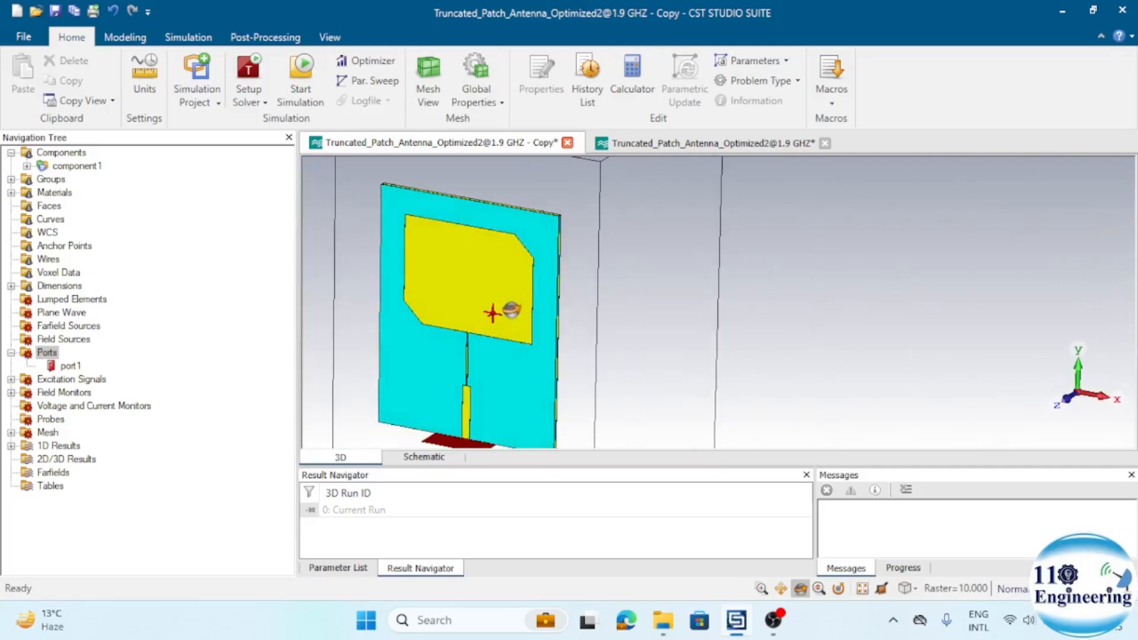
# - Switch back to the original optimized 1.9 GHz project, show its antenna geometry, and plot the reference impedance
pyautogui.click(680, 144)
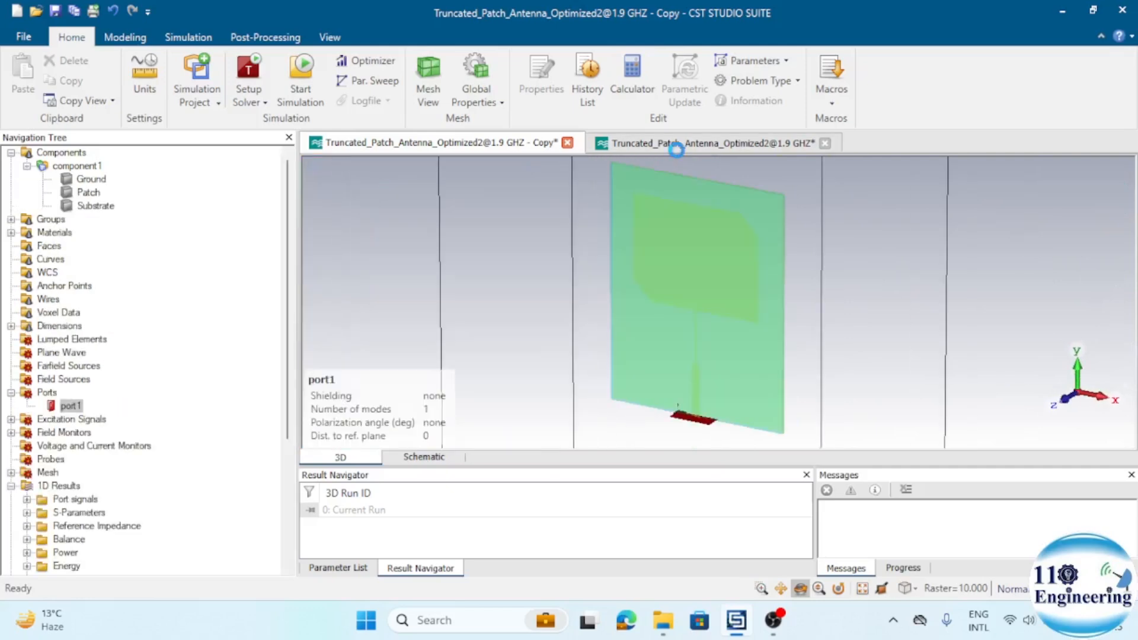
pyautogui.click(84, 153)
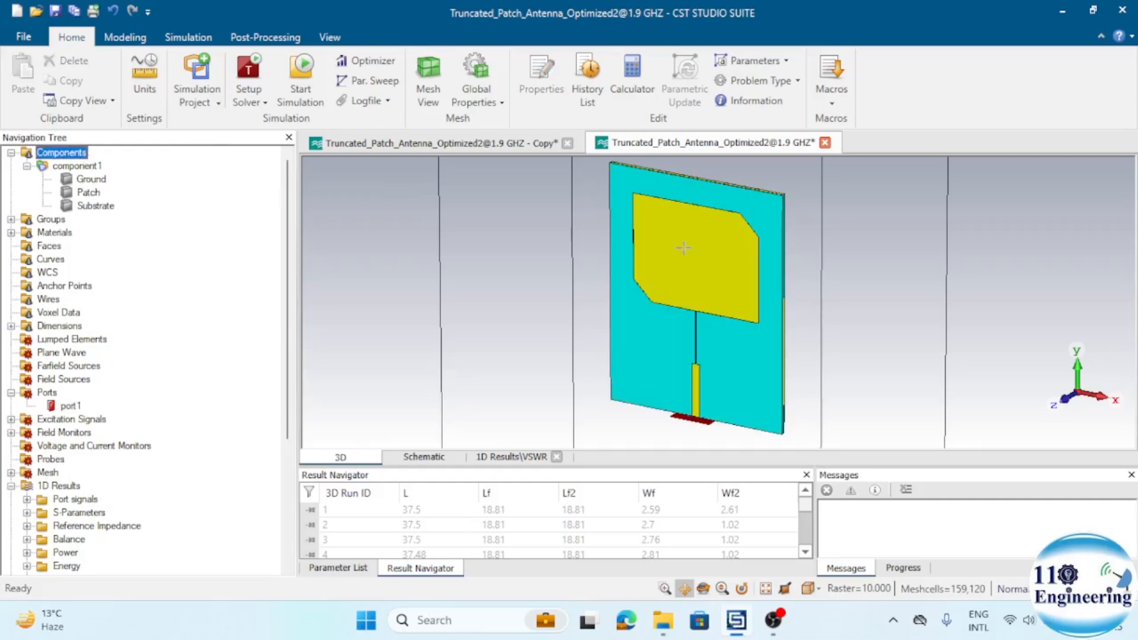
pyautogui.click(108, 527)
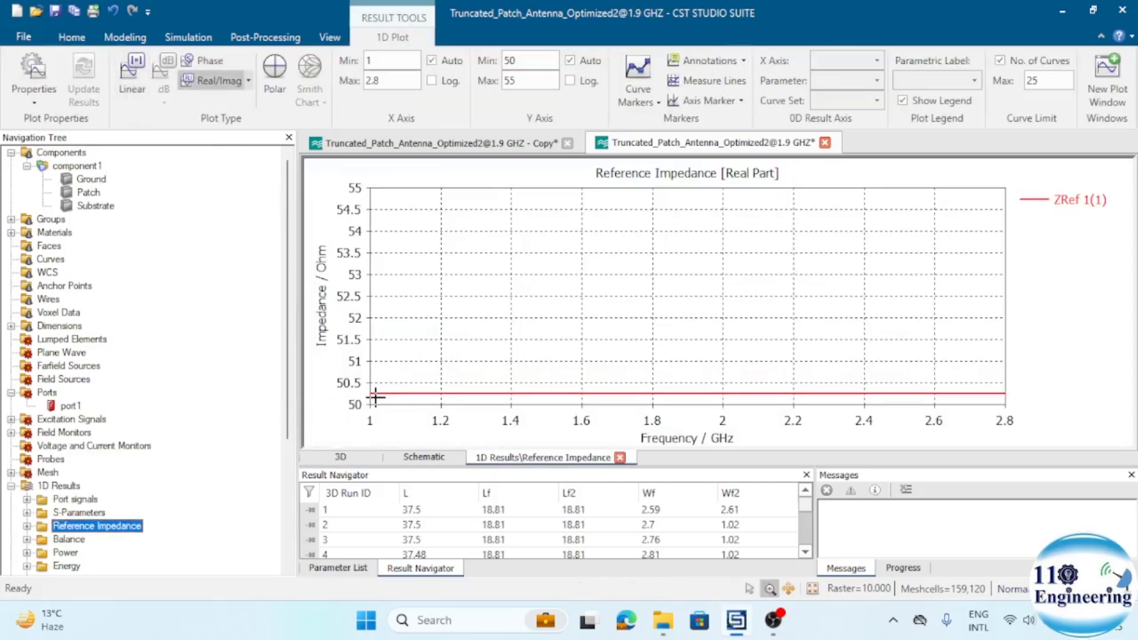
# - Plot the VSWR1 curves of all parametric runs, and view the VSWR of the current run
pyautogui.moveTo(289, 413); pyautogui.dragTo(291, 525)
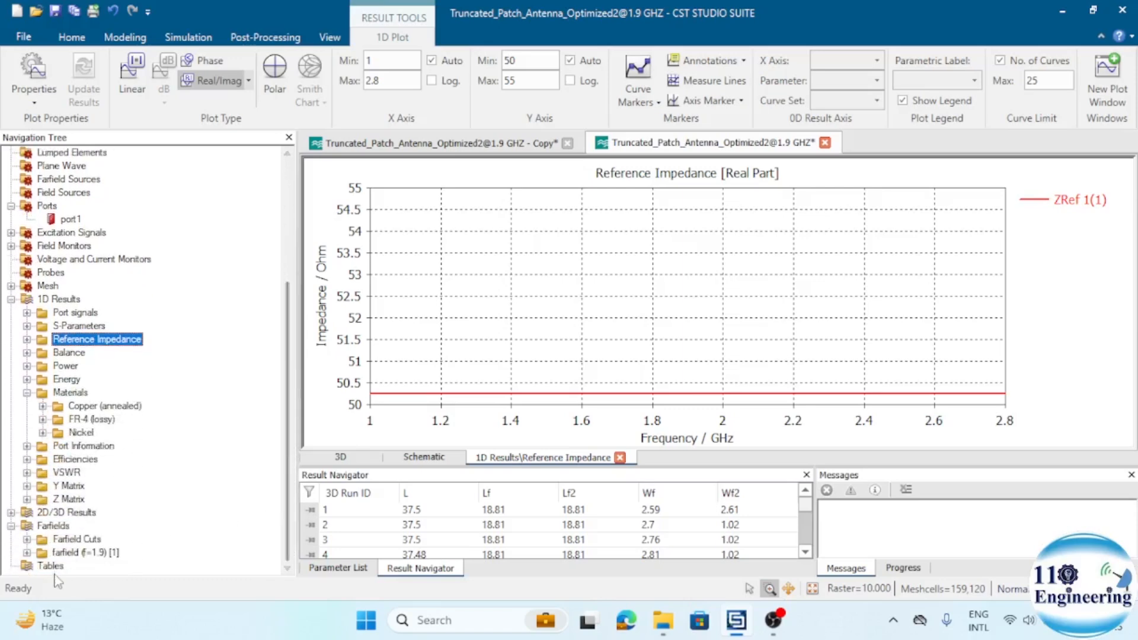
pyautogui.click(27, 472)
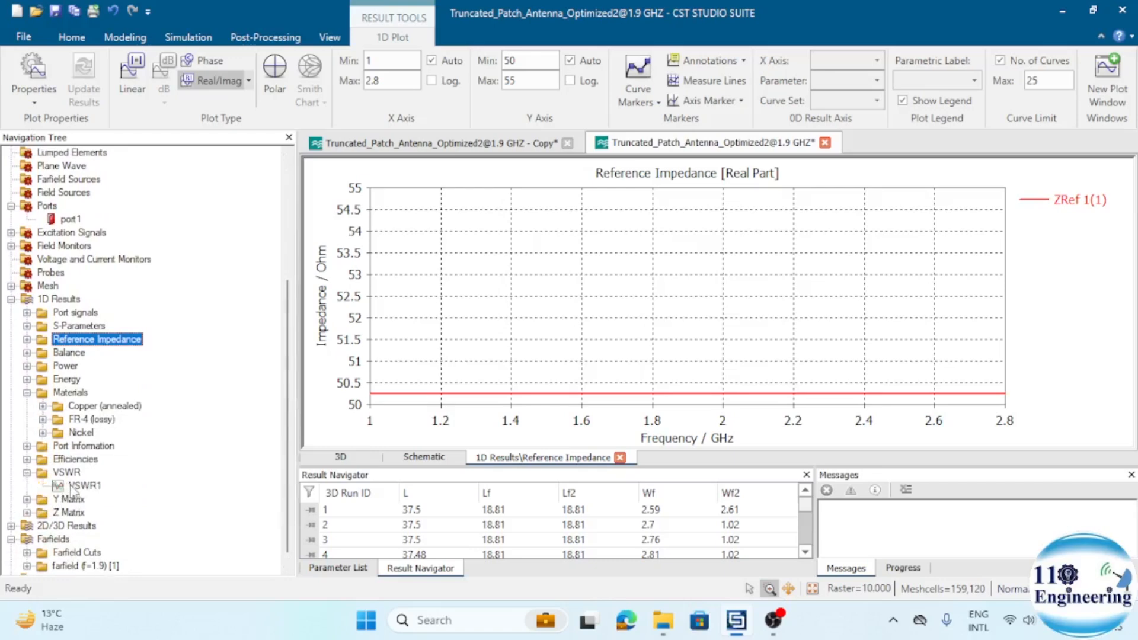
pyautogui.click(77, 485)
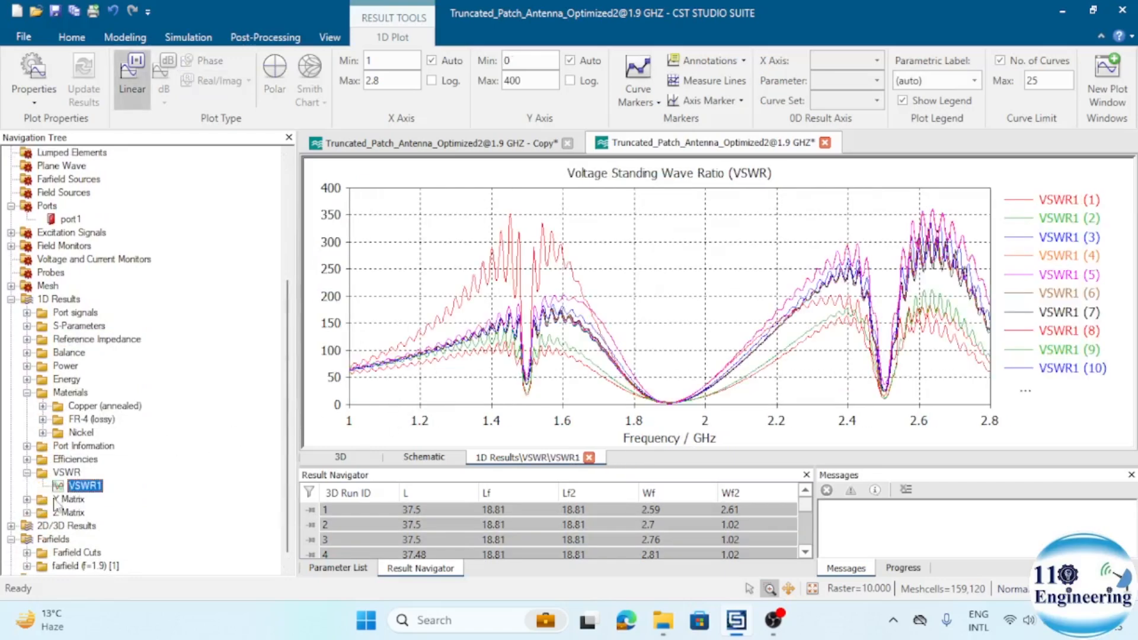
pyautogui.click(66, 472)
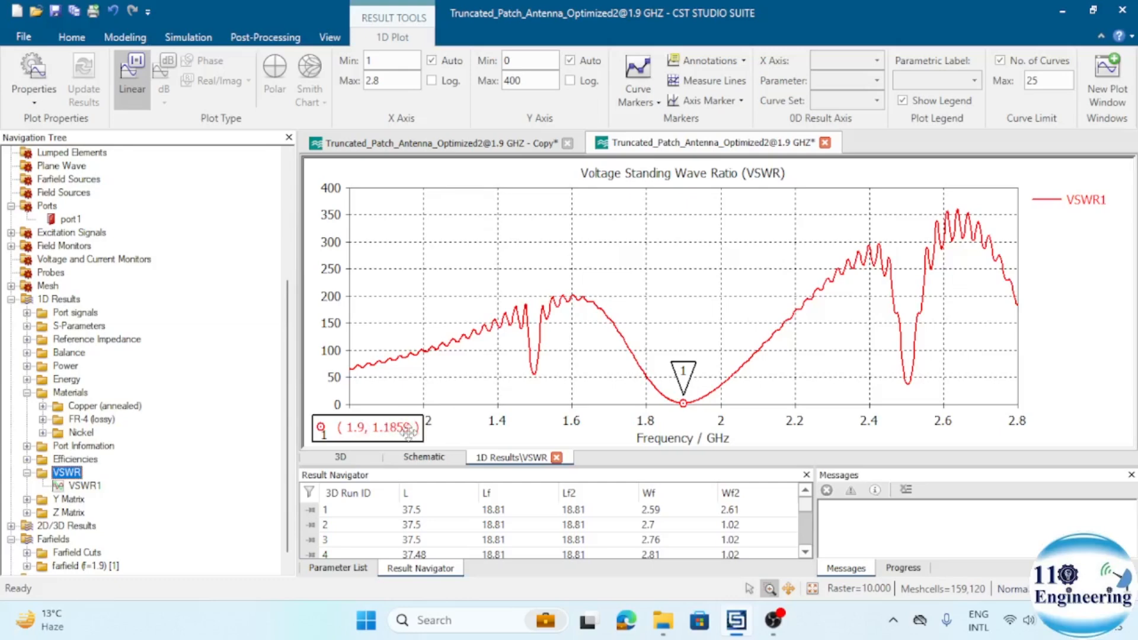
# - Display the farfield at f=1.9 and compare its gain with linear scaling turned off and back on
pyautogui.click(95, 566)
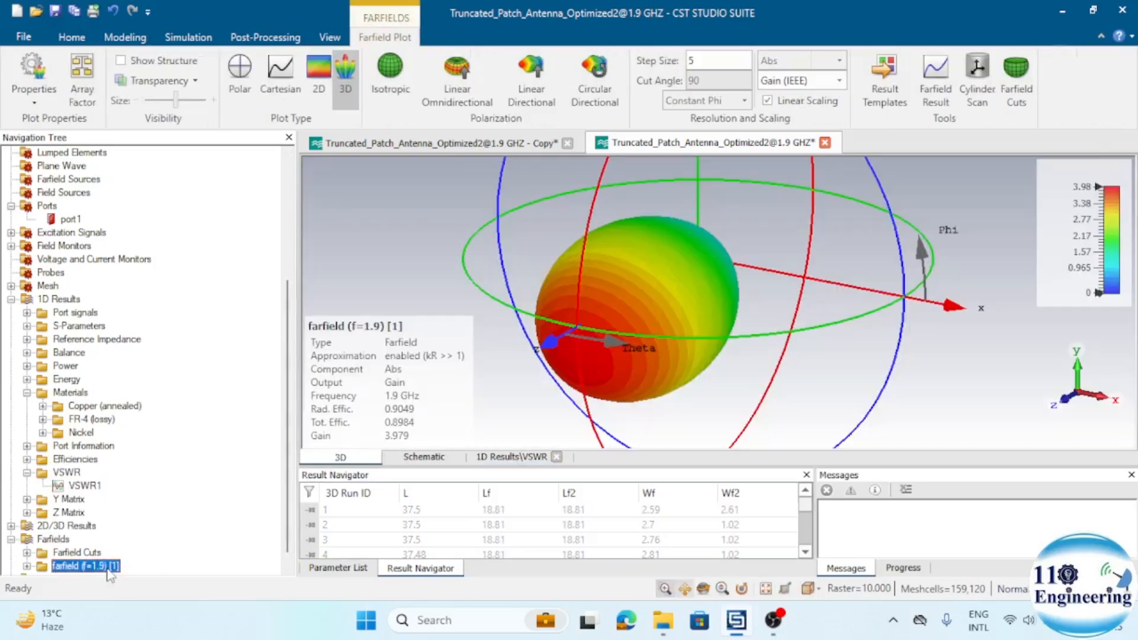
pyautogui.click(792, 102)
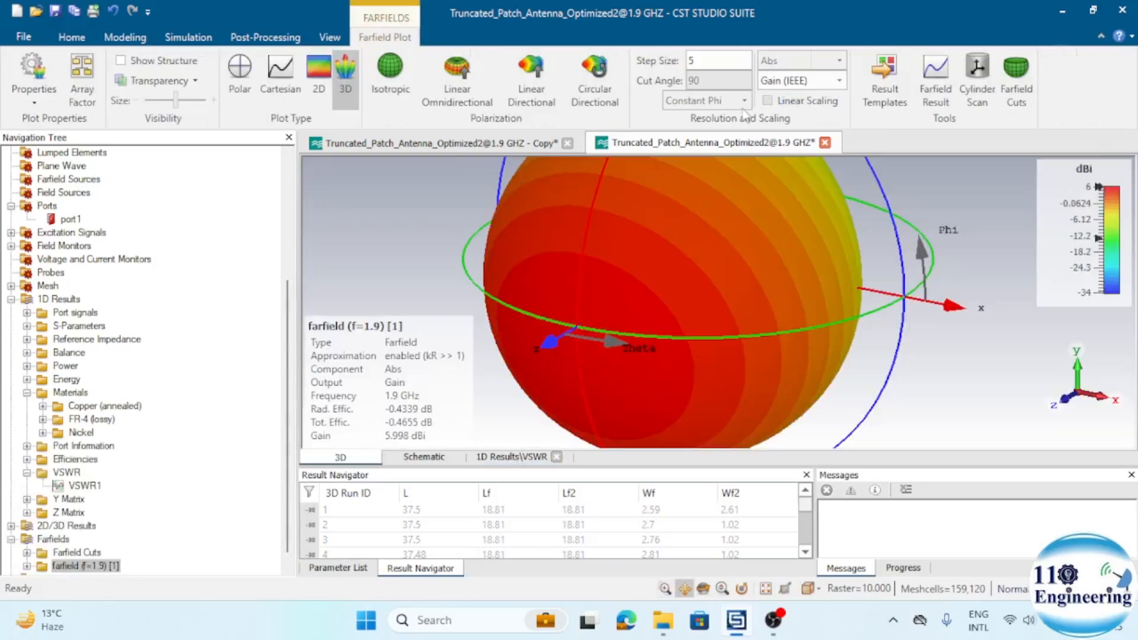
pyautogui.click(34, 575)
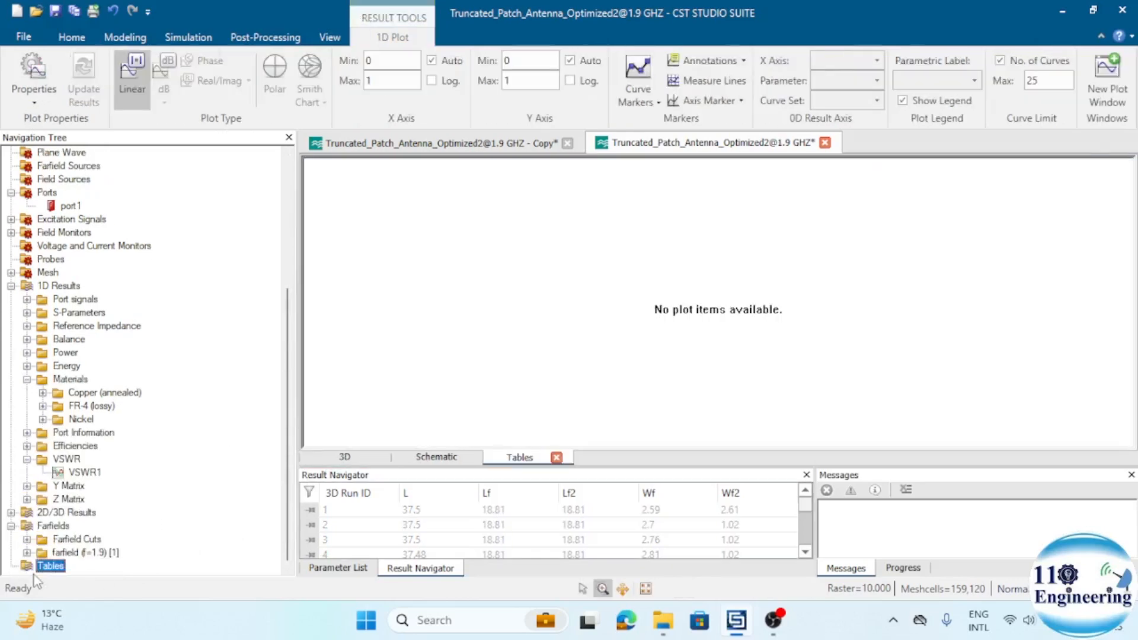
pyautogui.click(99, 553)
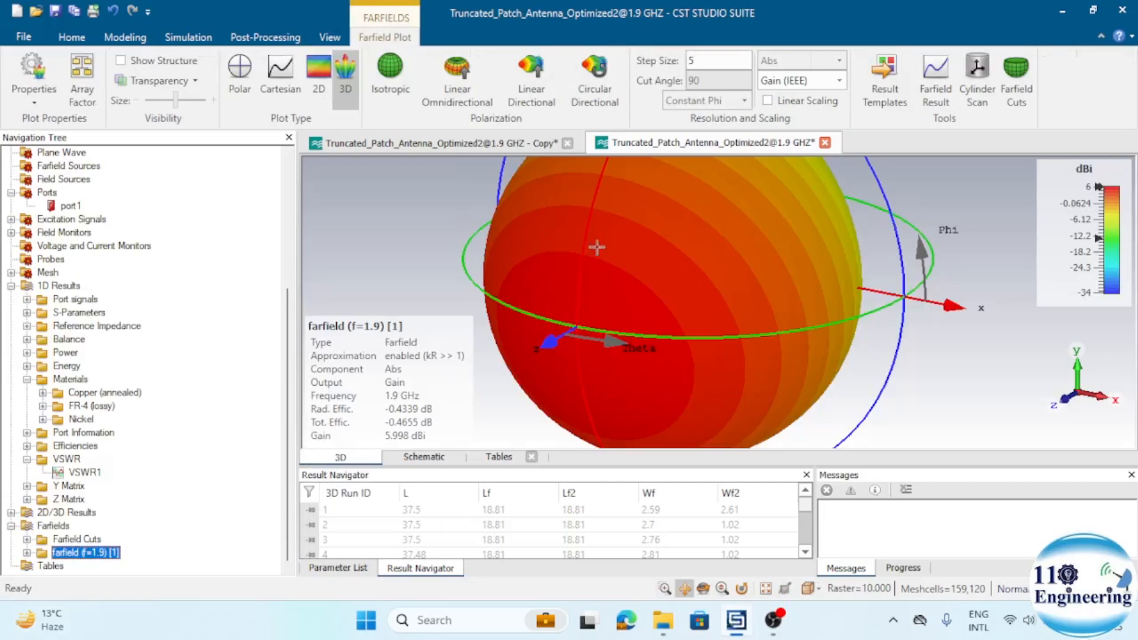
pyautogui.click(792, 102)
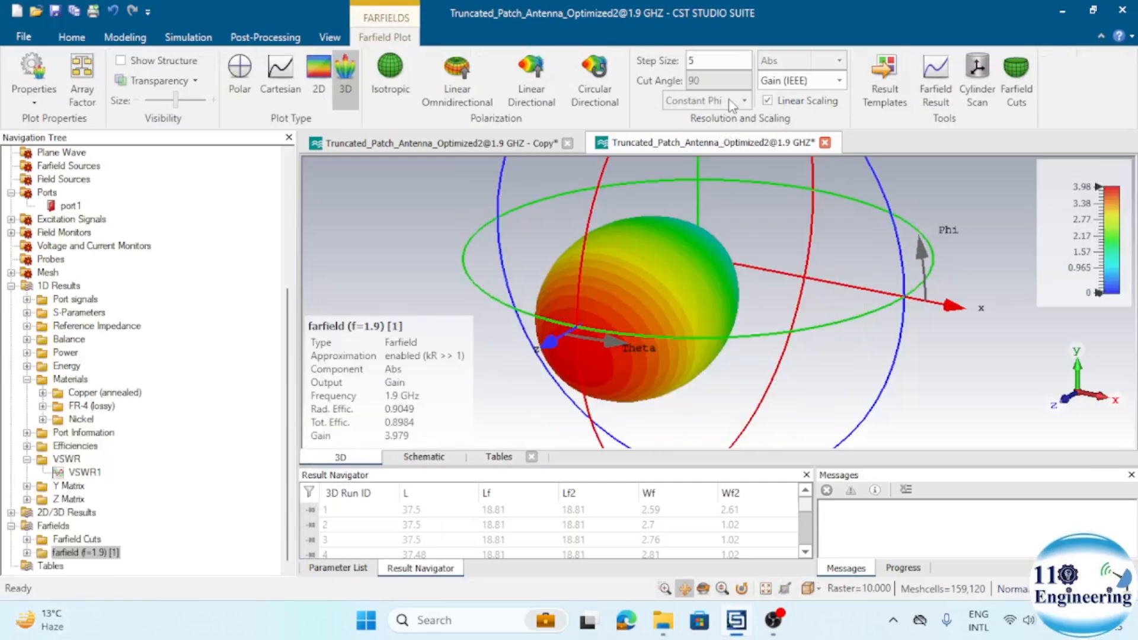